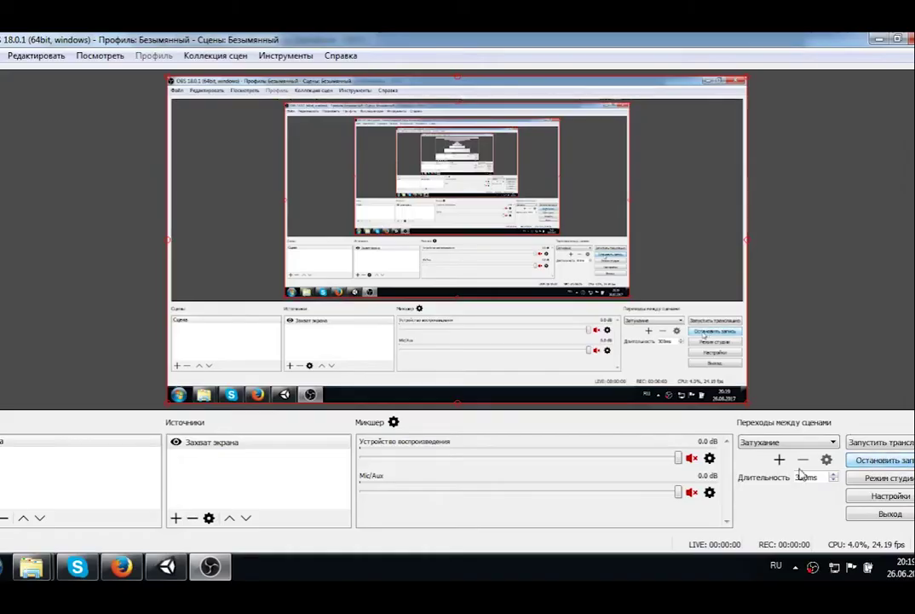
Switch to Unity, open the TD2D editor window and dock it beside the Inspector
click(195, 554)
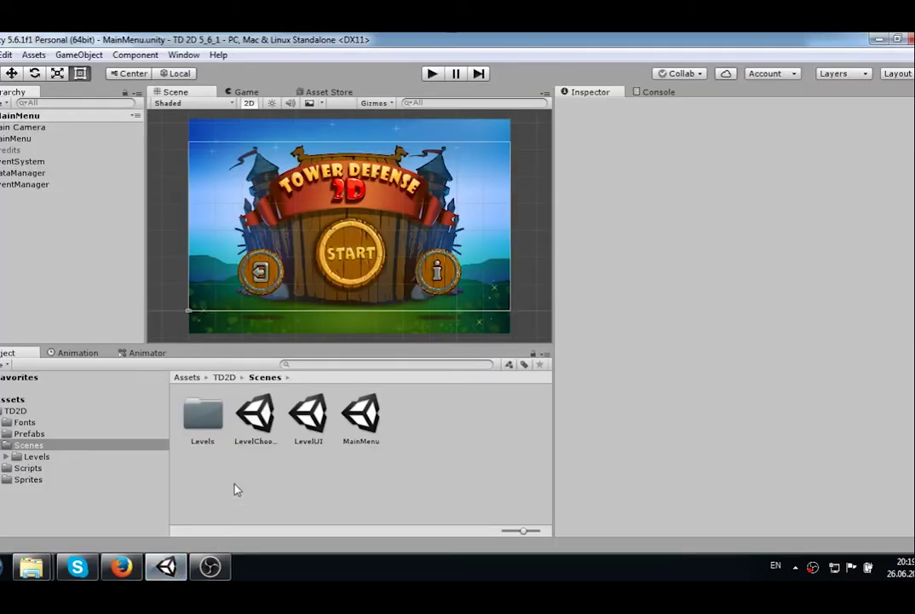
click(191, 55)
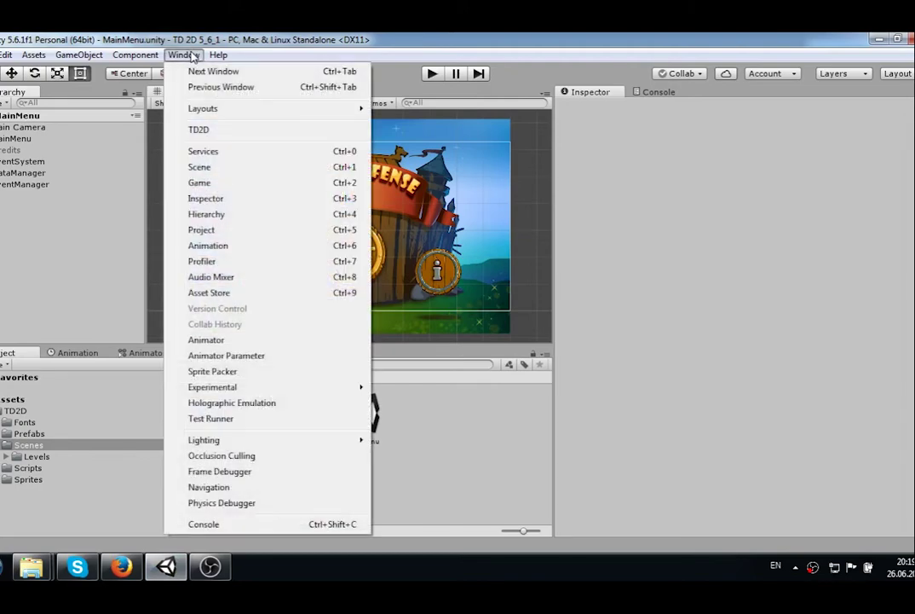
click(198, 130)
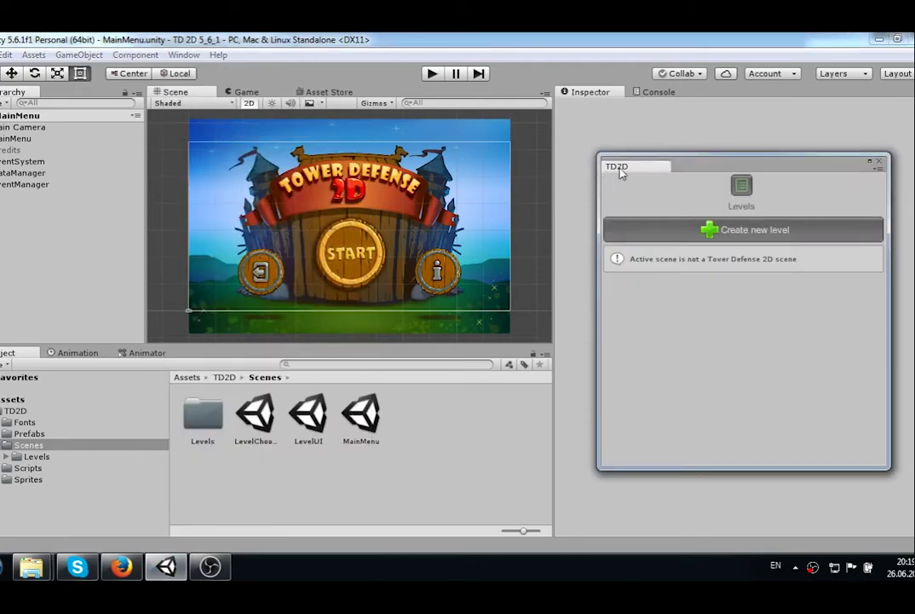
drag(623, 168, 907, 112)
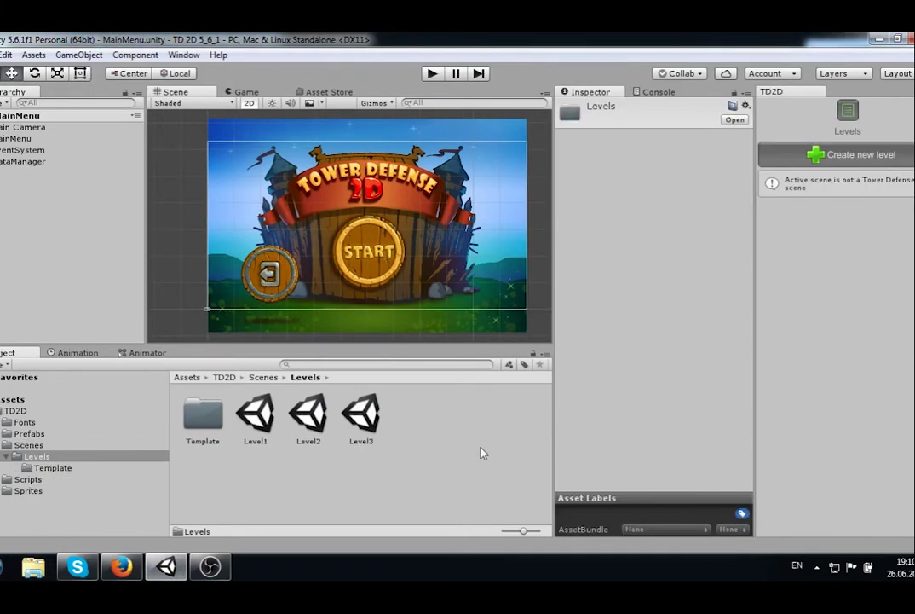
Create a new tower defense level and open its map settings with LevelMap selected
click(482, 452)
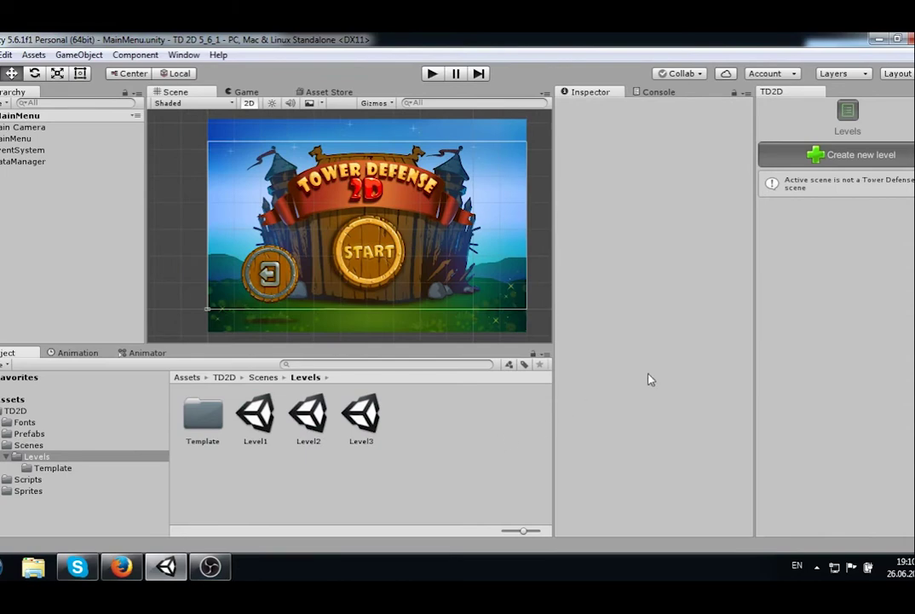
click(835, 154)
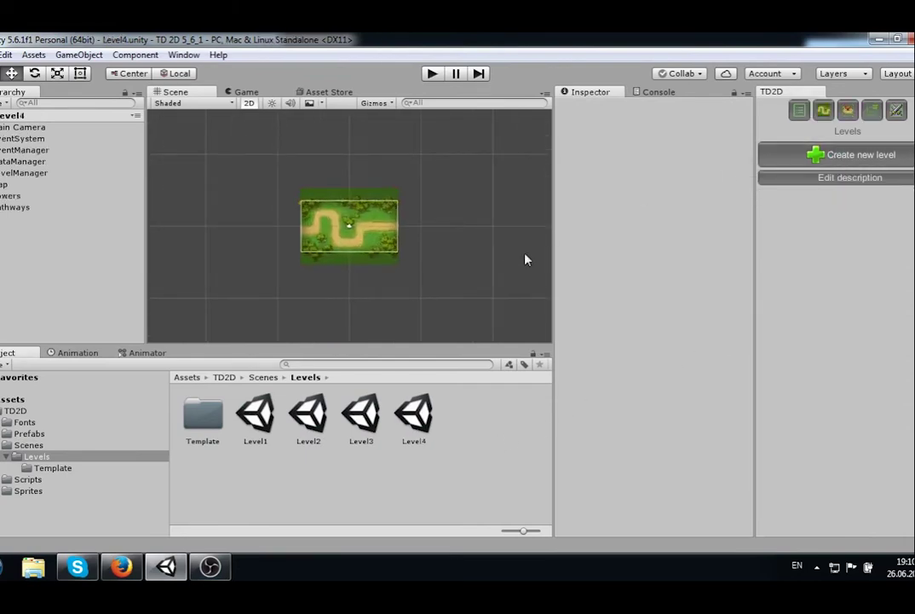
scroll(498, 273, up, 4)
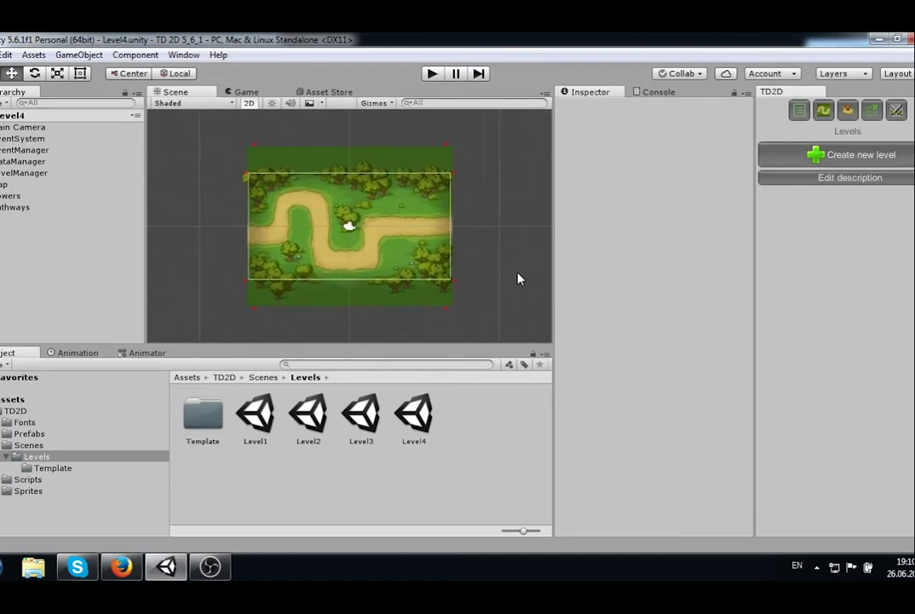
click(824, 110)
scroll(488, 305, up, 6)
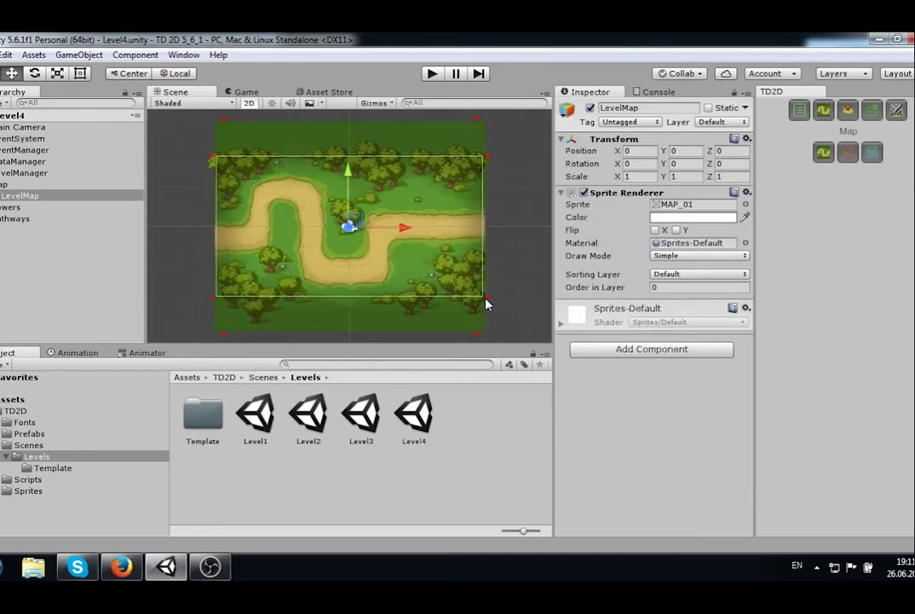
scroll(487, 304, up, 3)
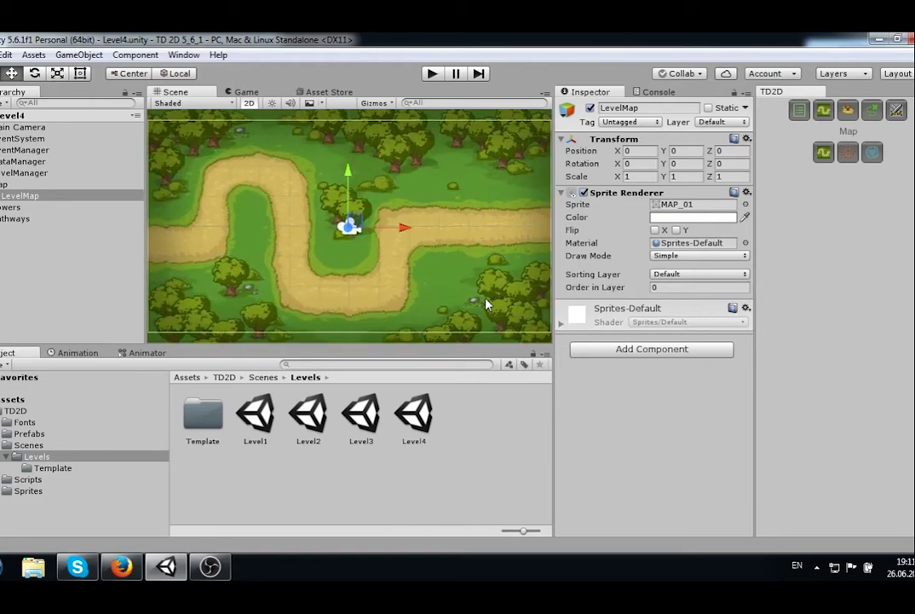
Add the SpawnIcon1 spawn place icon and move it onto the road's left end at about X -5.69, Y -0.58
click(848, 154)
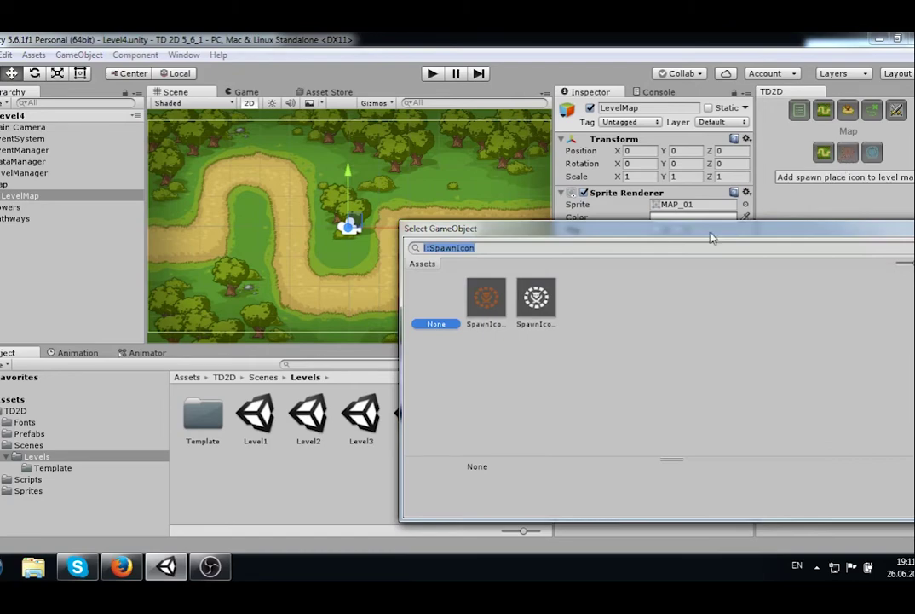
click(539, 298)
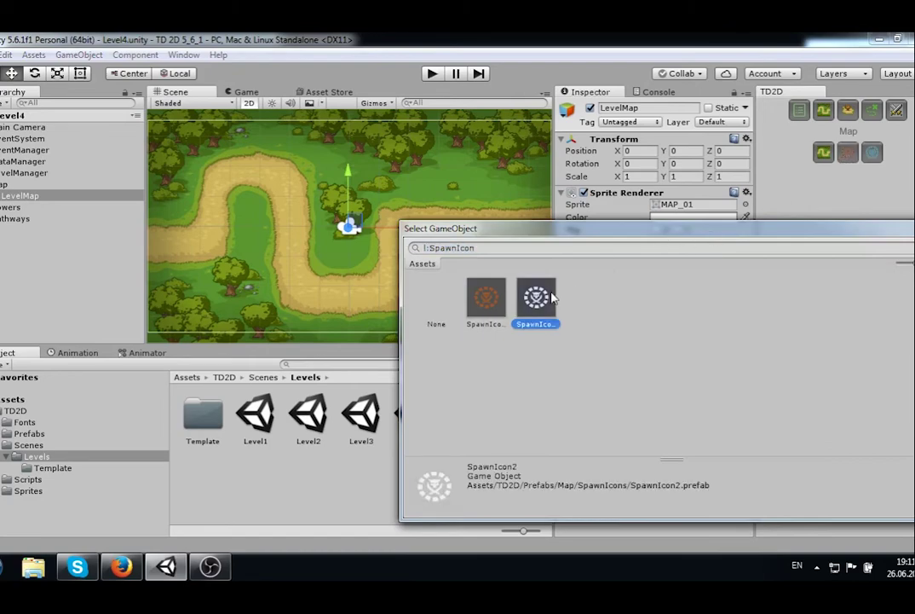
click(486, 300)
double_click(486, 303)
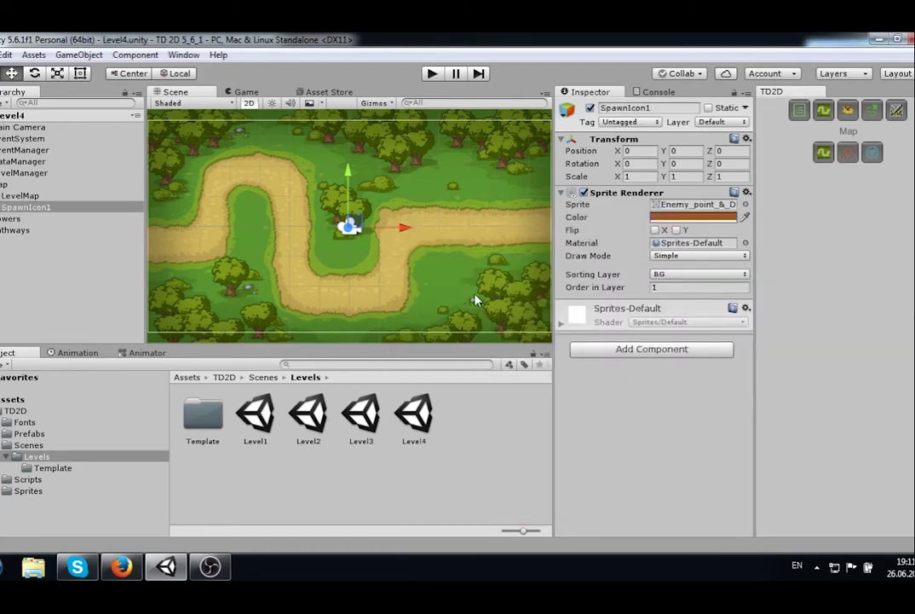
drag(364, 240, 189, 242)
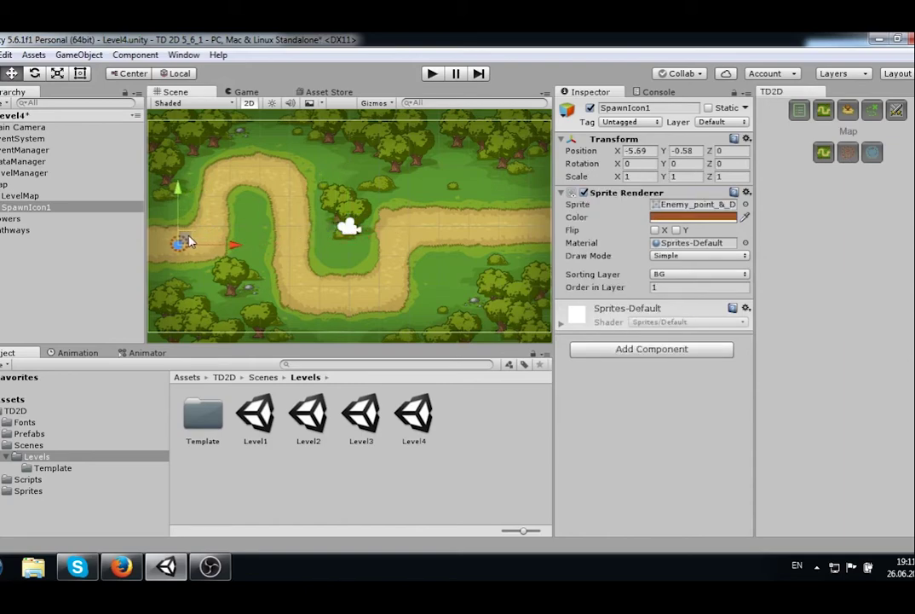
Add the CaptureIcon1 capture icon and move it onto the road's right end at about X 5.71, Y 0.02
click(872, 154)
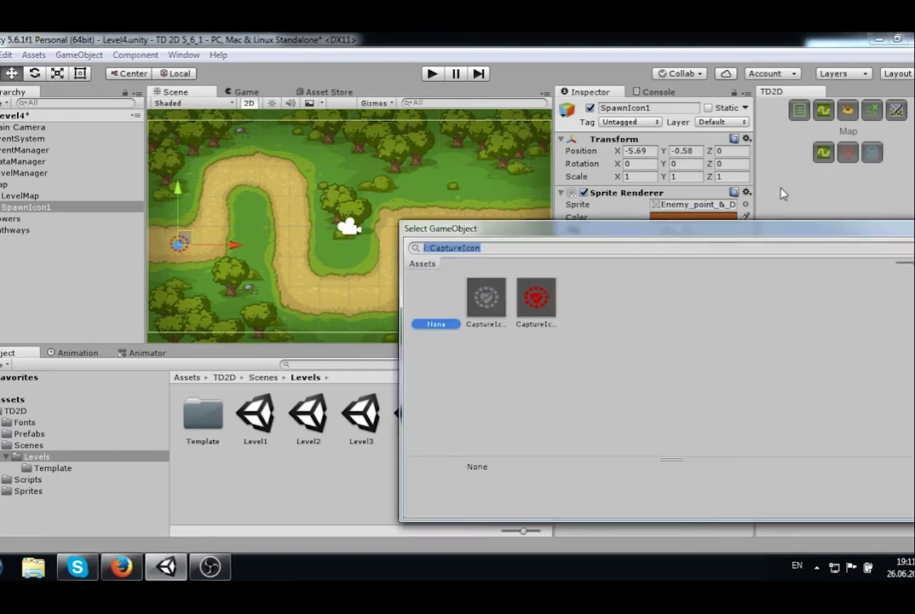
click(482, 300)
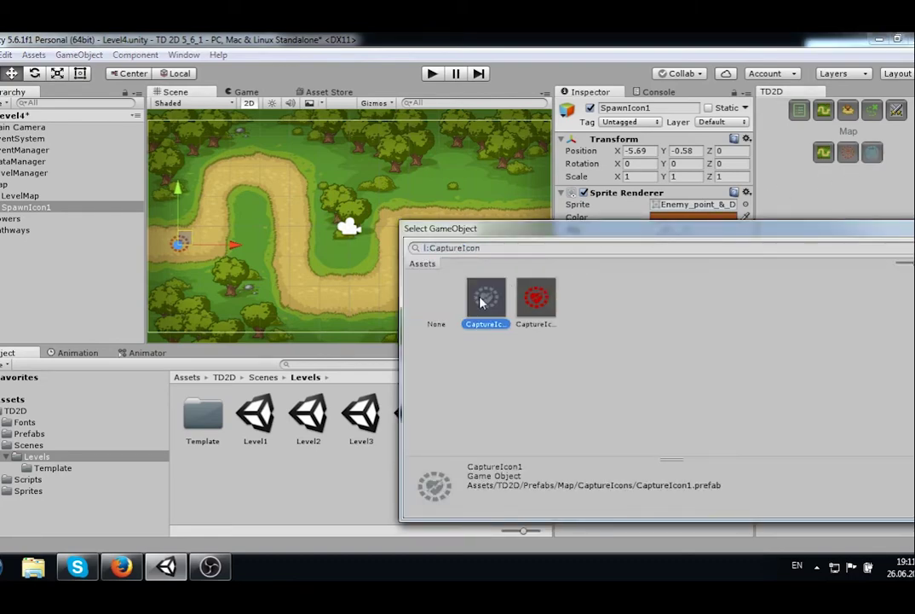
double_click(483, 300)
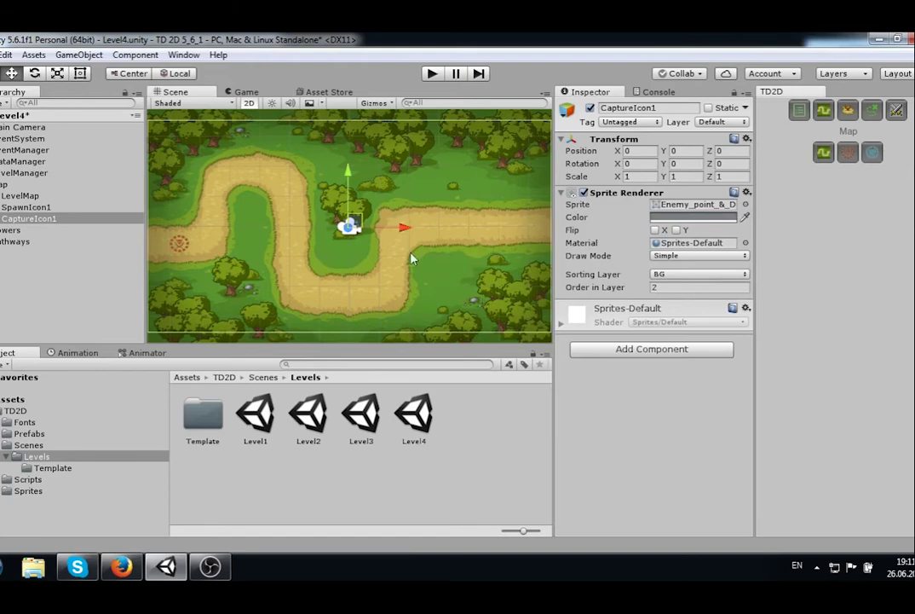
drag(352, 224, 523, 223)
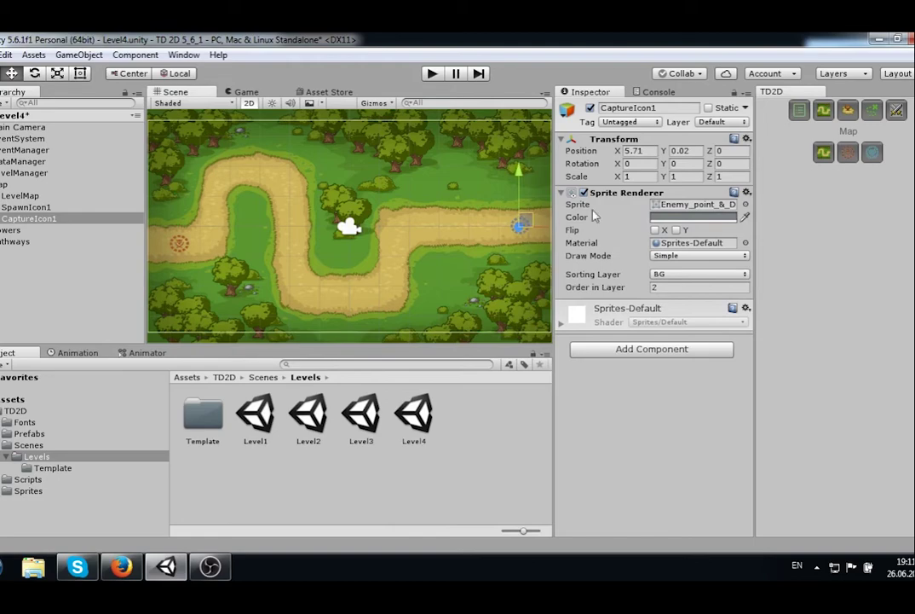
Add a tower building place and position it inside the first road bend at about X -3.36, Y 0.74
click(848, 111)
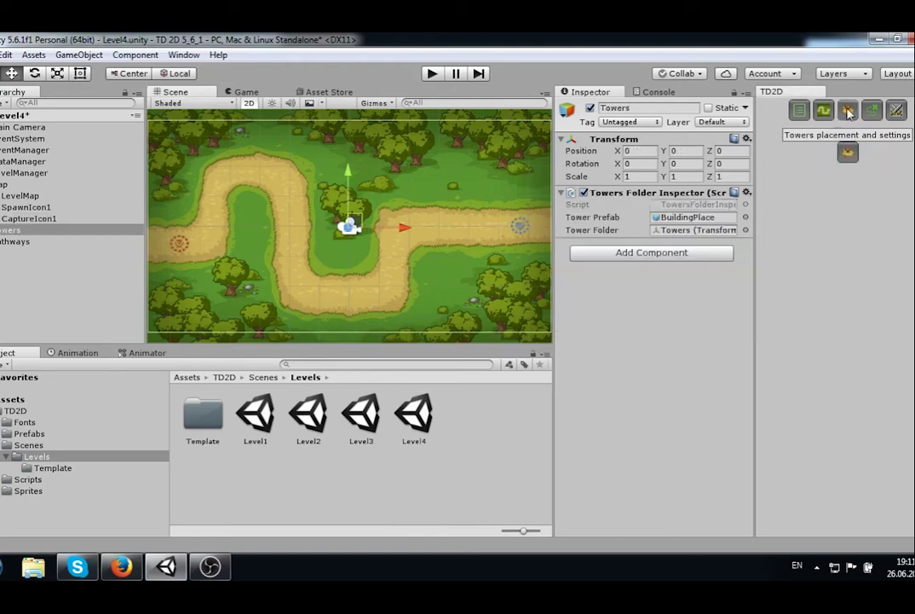
click(847, 154)
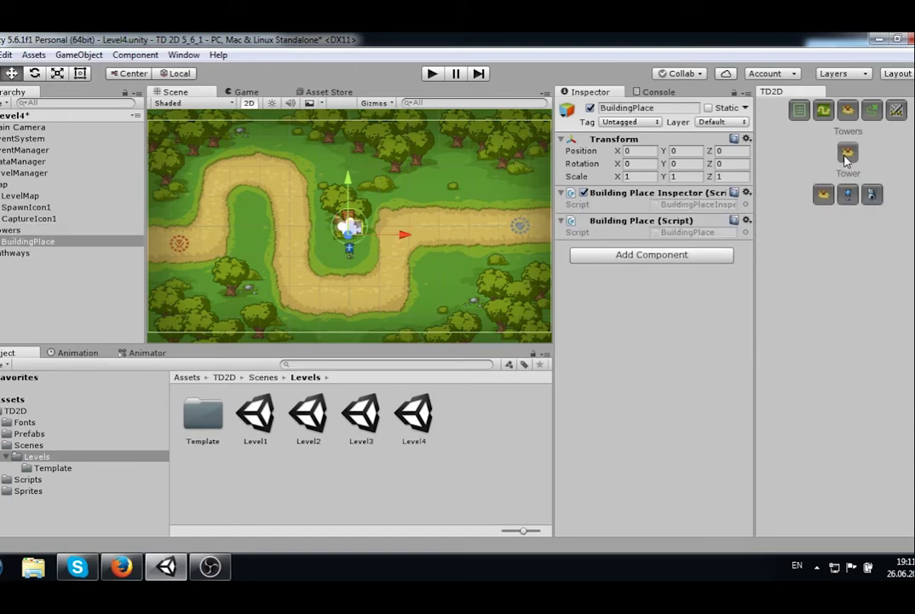
drag(367, 228, 260, 209)
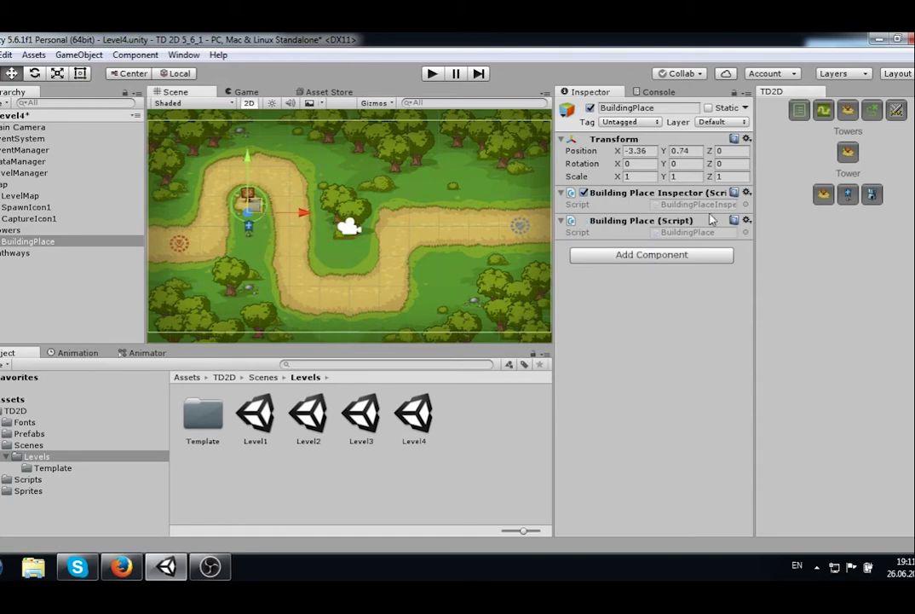
Move the building place's defend point onto the road at about X -1.03, Y 0.61 and rotate it to about 250.7° around Z
click(847, 195)
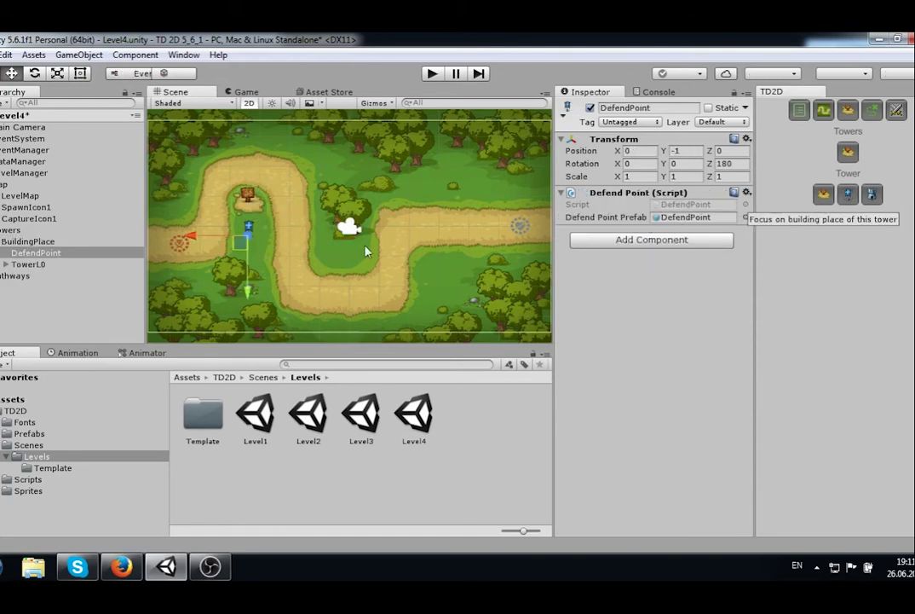
drag(241, 249, 209, 201)
key(e)
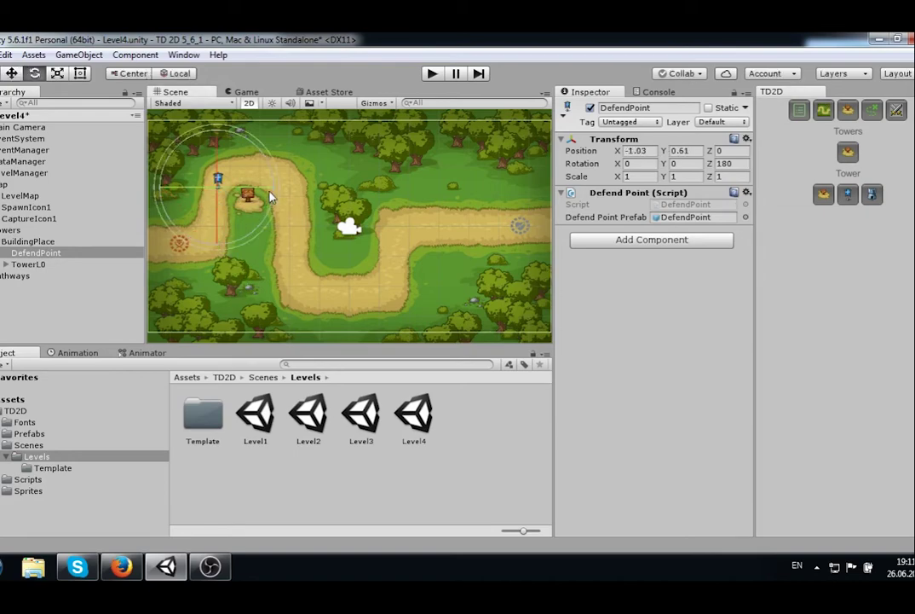
drag(273, 198, 213, 55)
key(w)
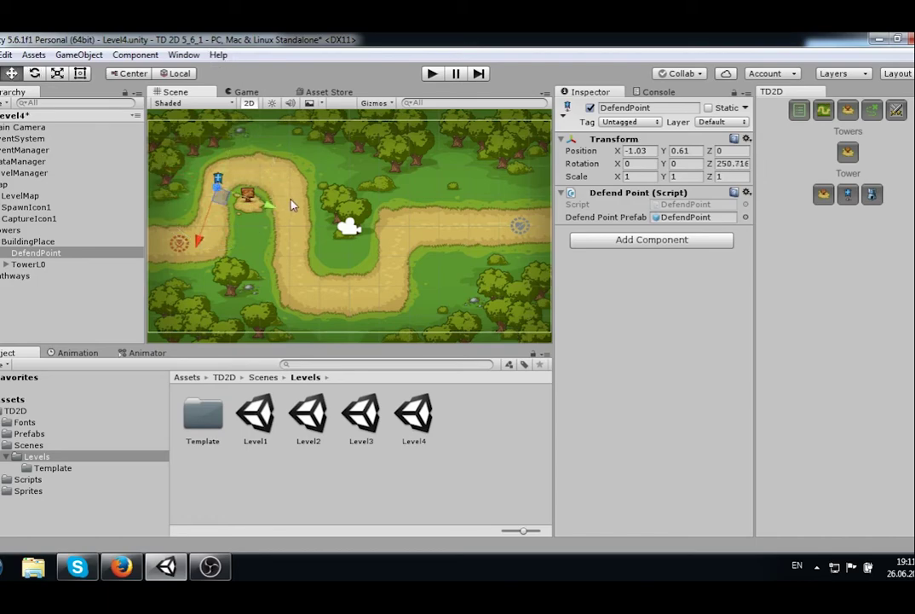
Add a second building place below the first at about X -3.24, Y -0.5, with its defend point on the road rotated to about 100.6°
click(846, 153)
drag(352, 225, 257, 244)
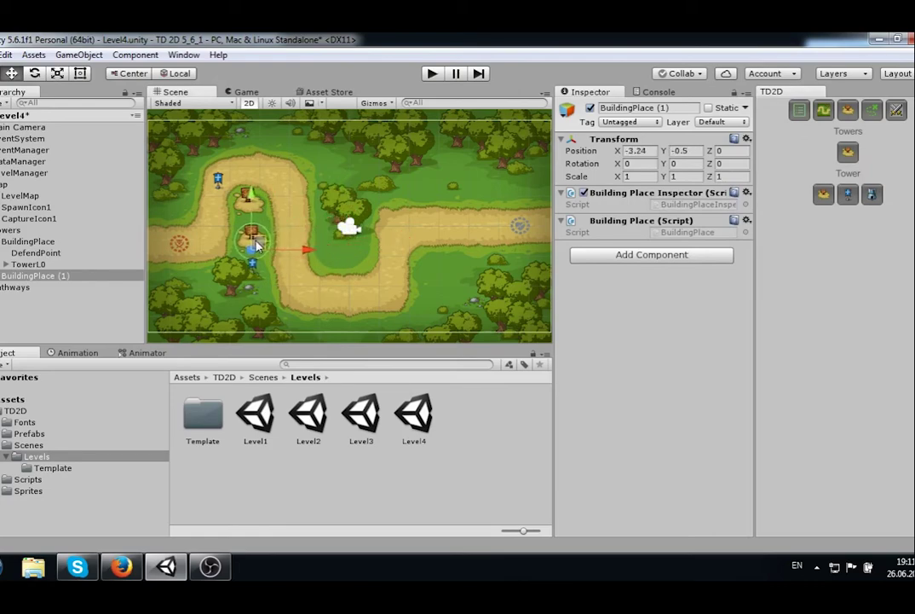
click(847, 194)
drag(245, 290, 286, 258)
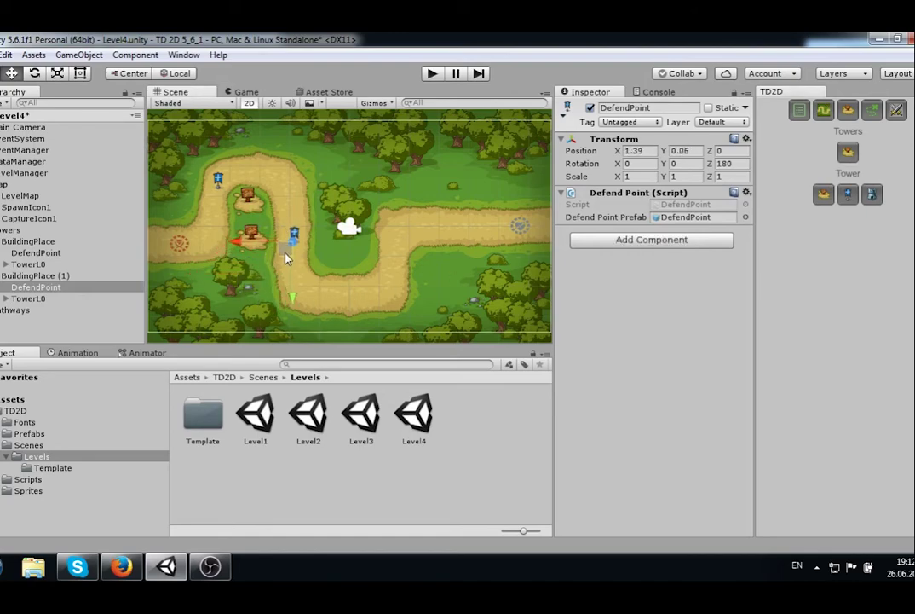
key(e)
drag(353, 251, 216, 332)
key(w)
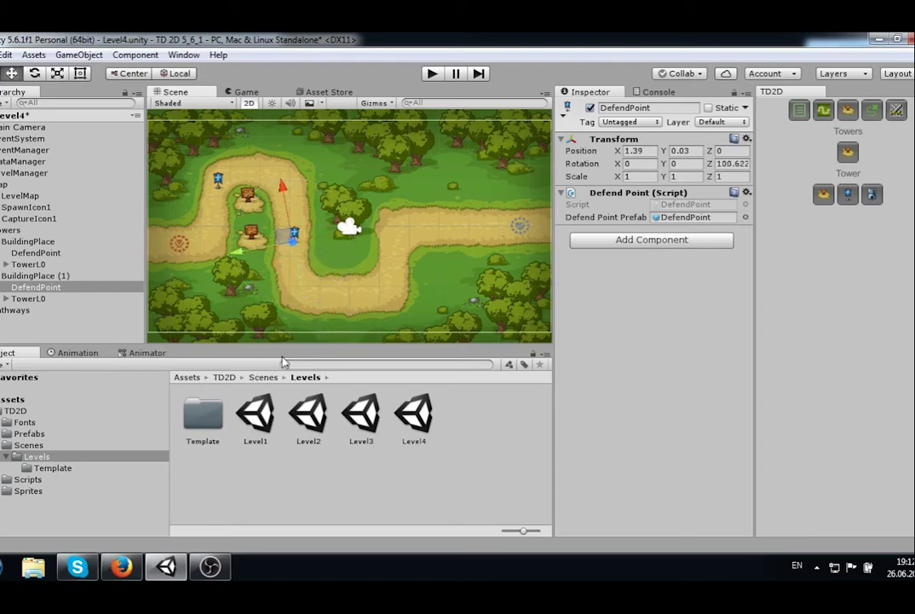
Add a third building place inside the second road bend and put its defend point on the road below it
click(846, 155)
drag(351, 245, 326, 301)
click(844, 196)
Add a fourth building place above the right-hand road stretch, with its defend point on the road at about X 0.53, Y -1.14
click(846, 154)
drag(354, 227, 423, 189)
click(846, 196)
drag(416, 228, 430, 231)
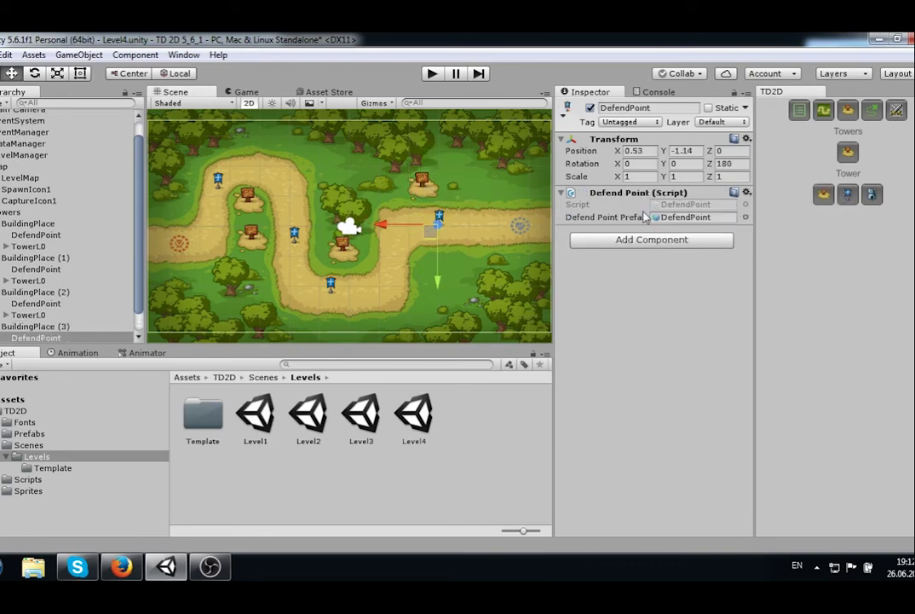
Add a fifth building place below the right-hand road stretch, move and rotate its defend point on the road, and change its tower to L1Barracks
click(847, 154)
drag(353, 227, 432, 267)
click(846, 195)
drag(424, 308, 395, 247)
key(e)
drag(407, 175, 411, 139)
key(w)
click(871, 195)
Add a capture point to the pathways and position it just beyond the map's right edge at about X 7.76, Y 0
click(874, 116)
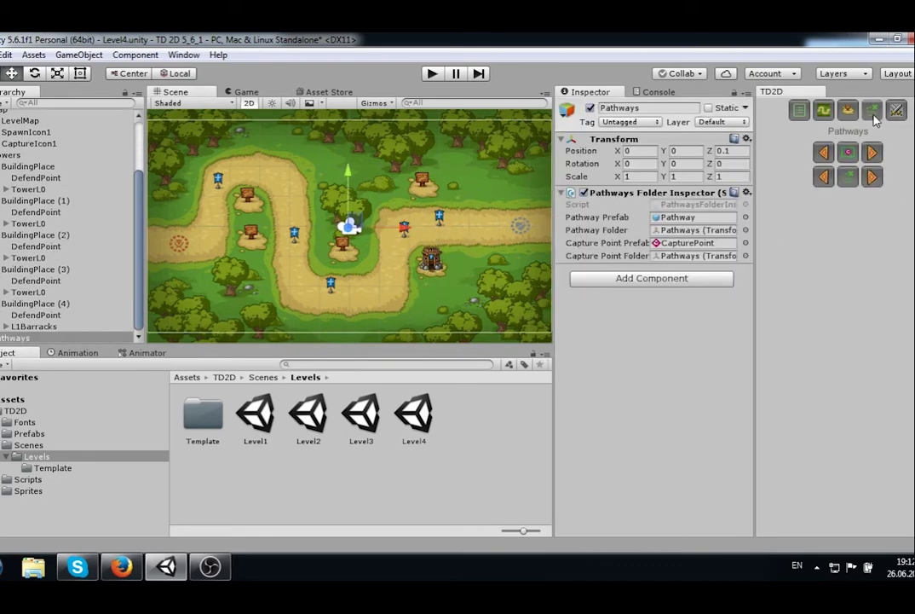
click(846, 153)
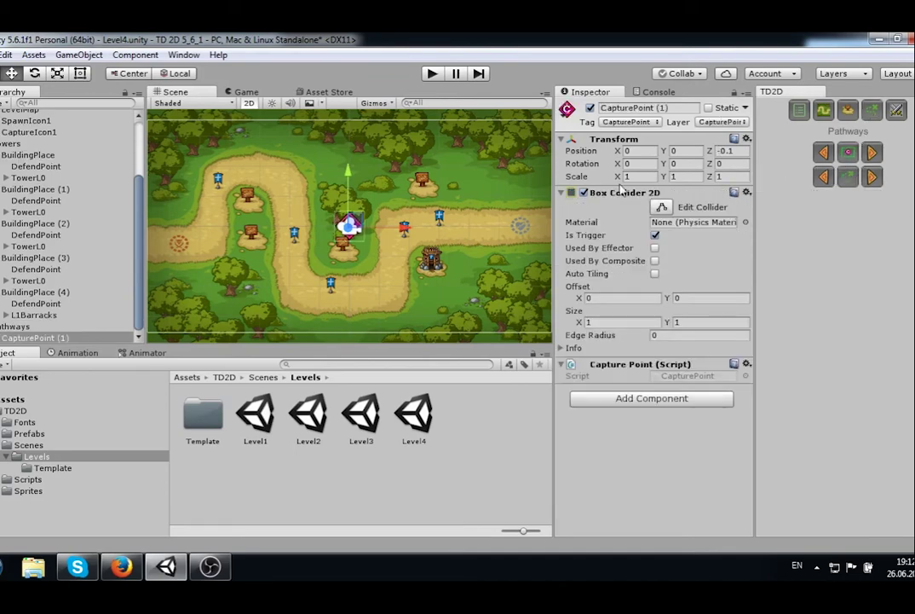
drag(358, 223, 503, 224)
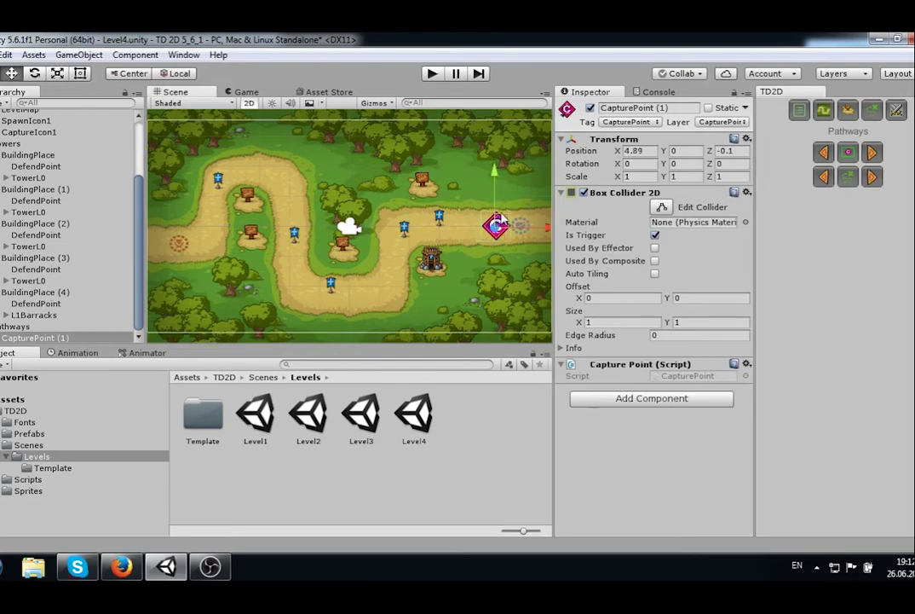
middle_drag(520, 189, 404, 187)
drag(379, 226, 468, 226)
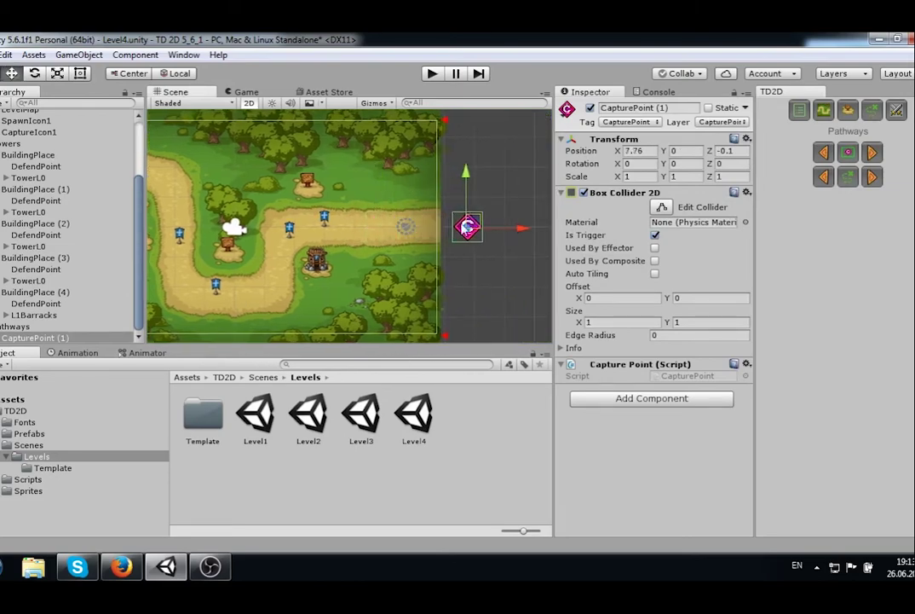
middle_drag(307, 241, 406, 241)
scroll(380, 238, down, 3)
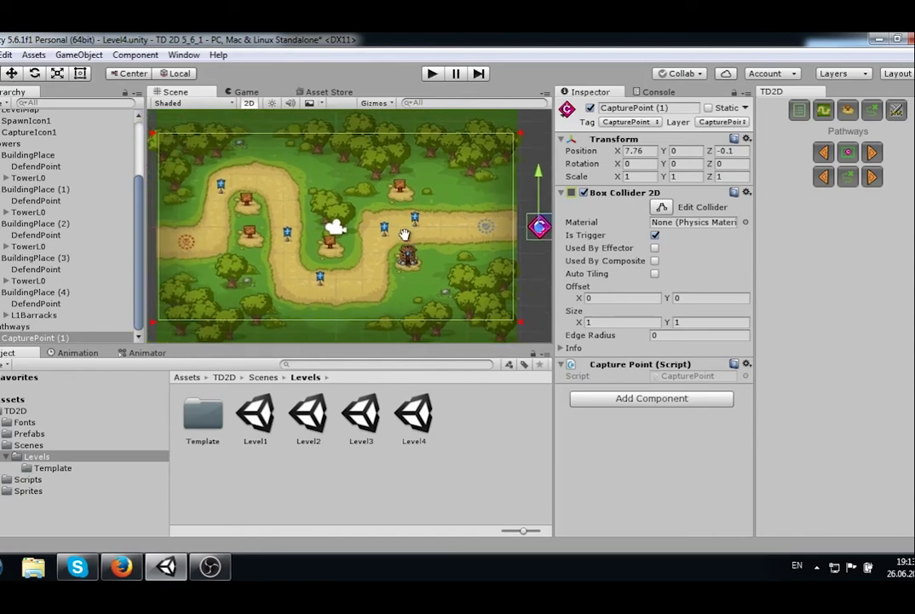
scroll(407, 241, down, 2)
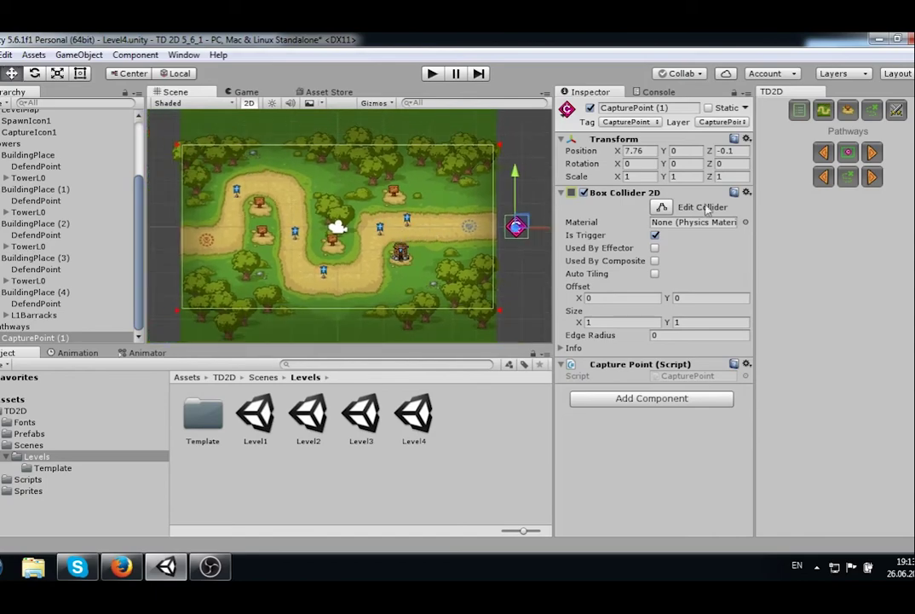
Add a pathway starting just beyond the map's left edge at about X -7.66, Y -0.56 and give it a first waypoint
click(339, 224)
drag(349, 220, 167, 235)
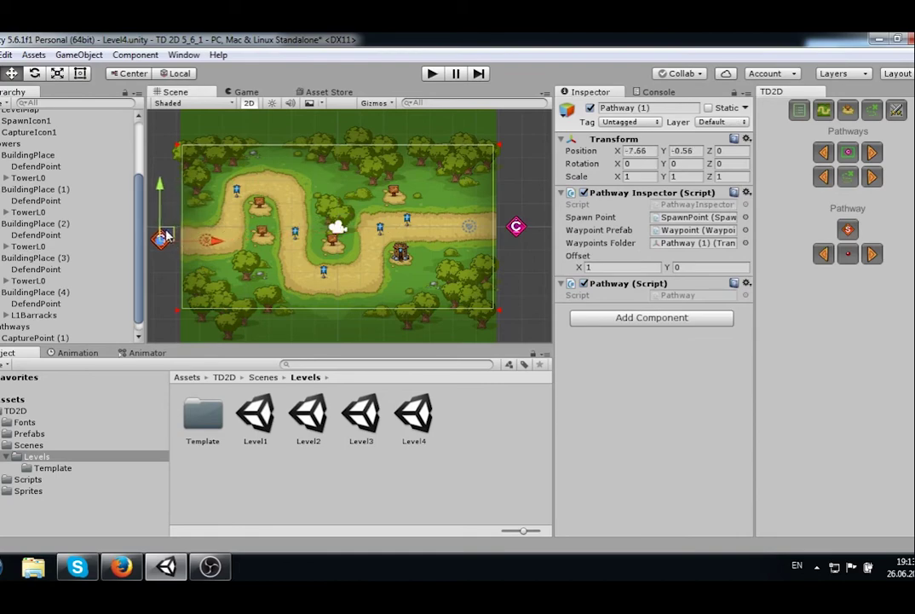
click(848, 254)
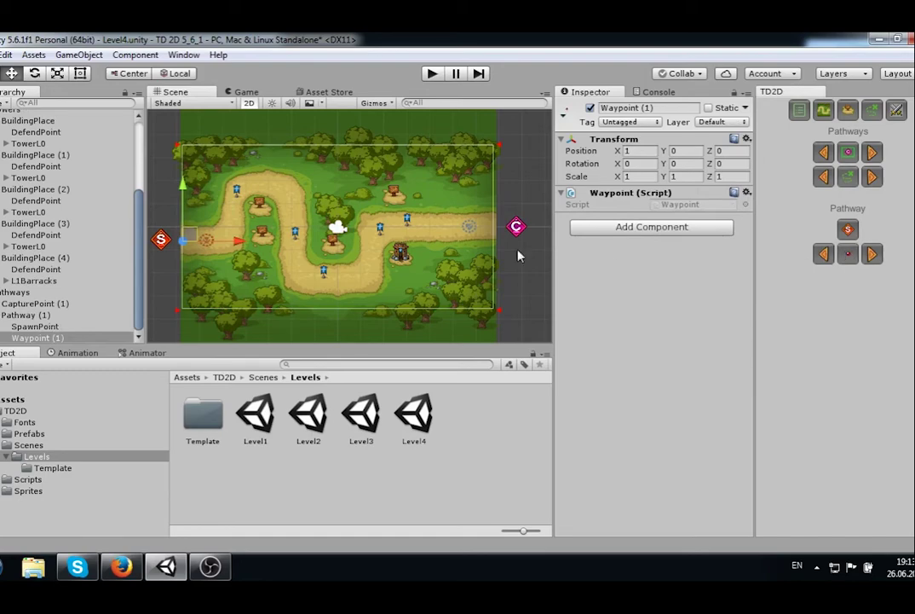
Move the first waypoint to about X 1.22, Y -0.03 on the road and duplicate it into further waypoints along the left-hand road bends
drag(190, 236, 195, 239)
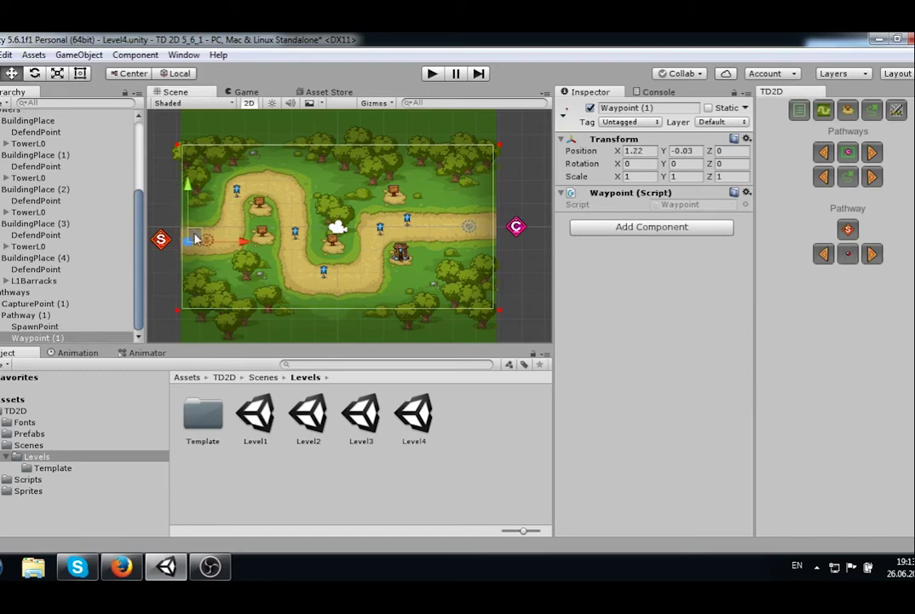
scroll(196, 238, up, 5)
middle_drag(195, 239, 317, 246)
scroll(231, 256, up, 2)
key(ctrl+d)
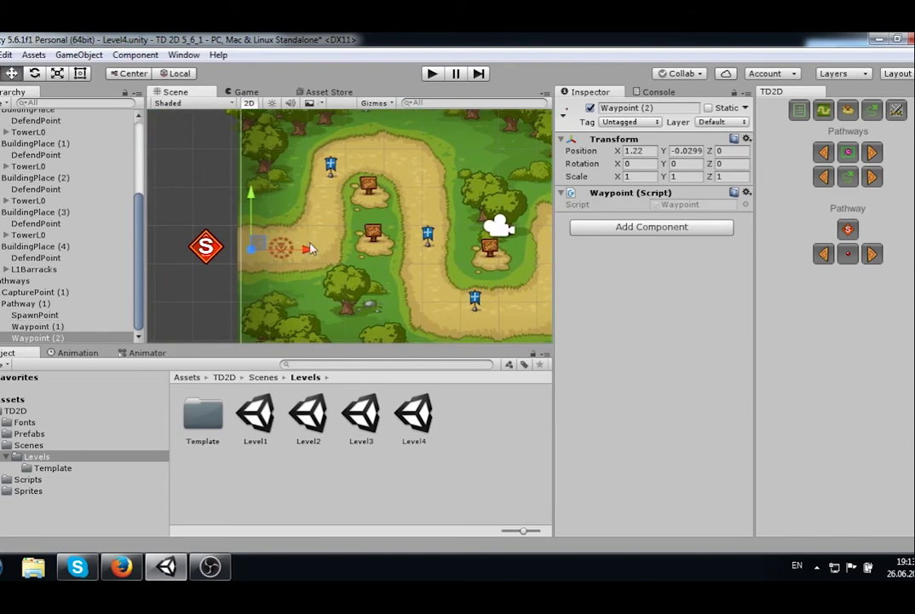
drag(259, 244, 449, 301)
key(ctrl+d)
key(ctrl+d)
key(ctrl+d)
key(ctrl+d)
key(ctrl+d)
key(ctrl+d)
key(ctrl+d)
Continue the waypoint chain through the lower bend and right-hand road, placing the last waypoint on the capture point at about X 15.34, Y 0.58
middle_drag(483, 307, 337, 288)
key(ctrl+d)
key(ctrl+d)
key(ctrl+d)
key(ctrl+d)
key(ctrl+d)
drag(304, 284, 440, 197)
middle_drag(440, 197, 276, 207)
drag(277, 207, 495, 209)
scroll(288, 233, down, 5)
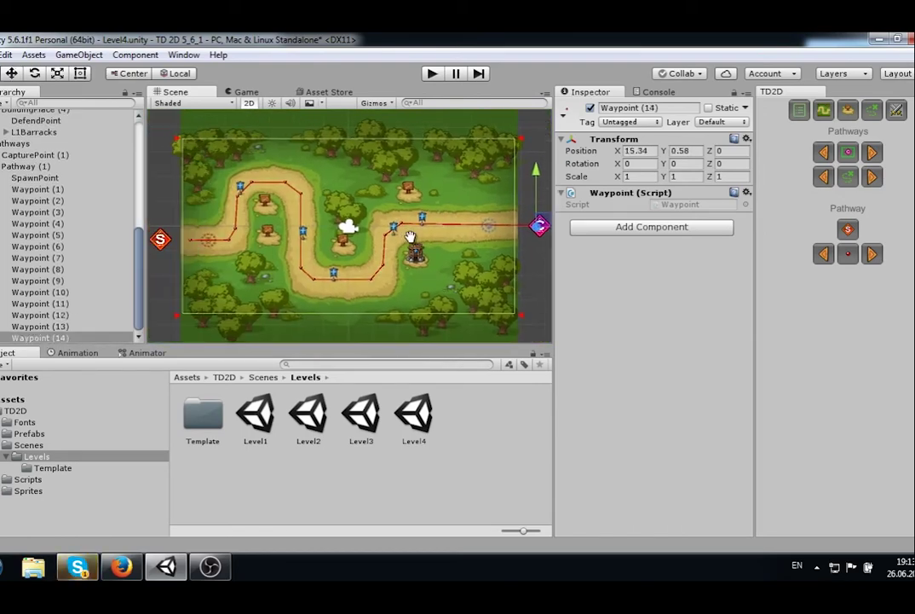
scroll(410, 237, down, 1)
Give the pathway's spawn point three enemy waves with 2, 4 and 6 enemies
click(848, 229)
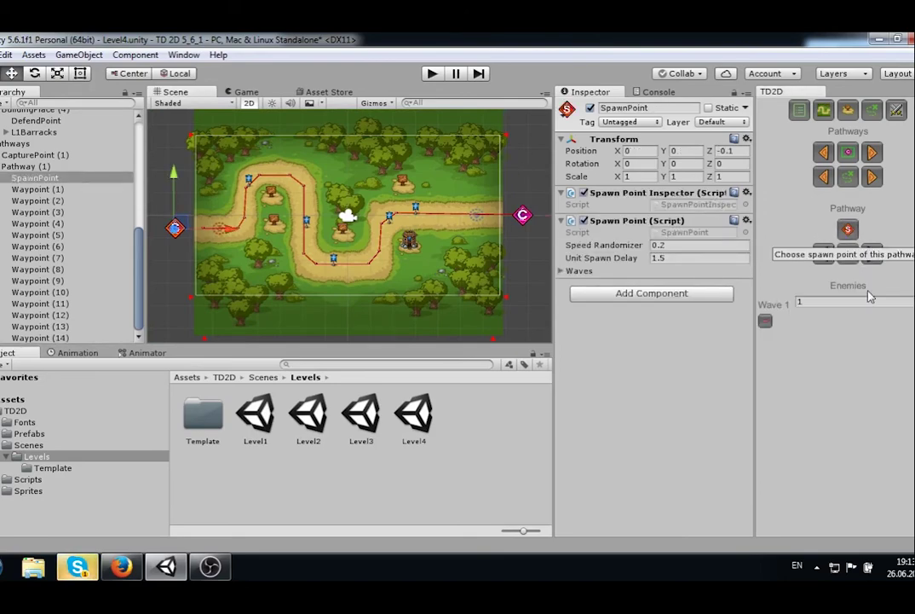
click(912, 322)
click(913, 336)
click(810, 303)
text(2)
click(806, 317)
text(4)
key(Tab)
text(6)
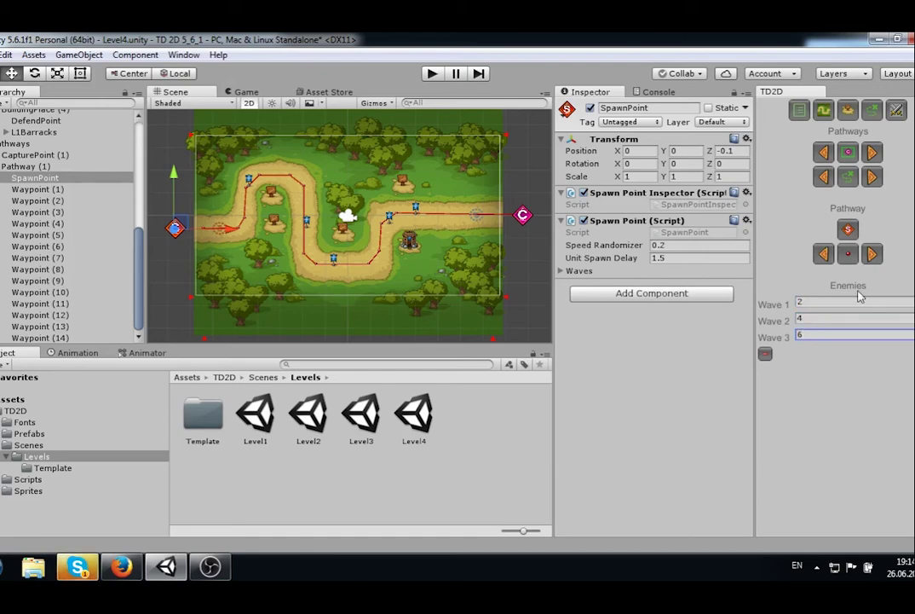
Open the level manager settings and set the level's gold amount to 15
click(897, 112)
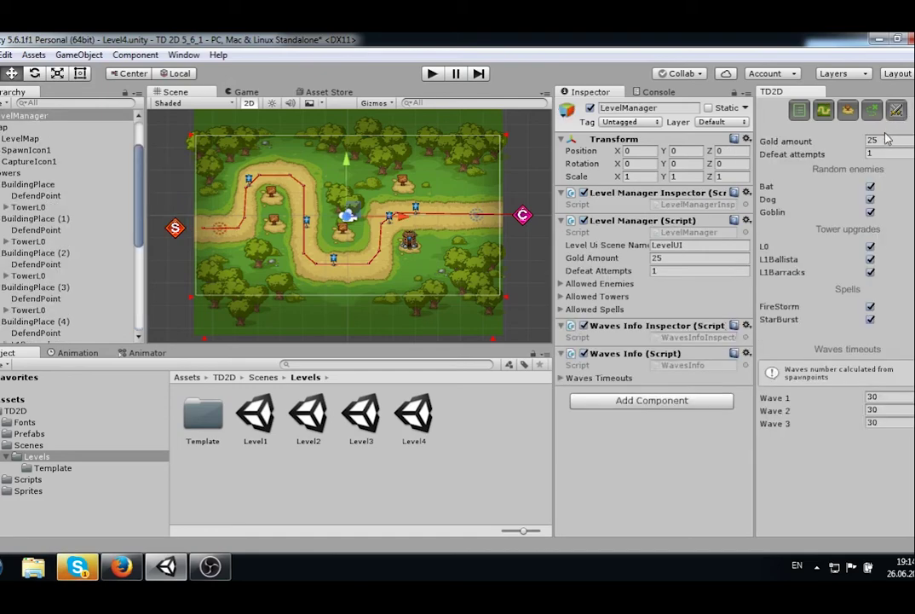
click(883, 139)
text(1)
click(874, 154)
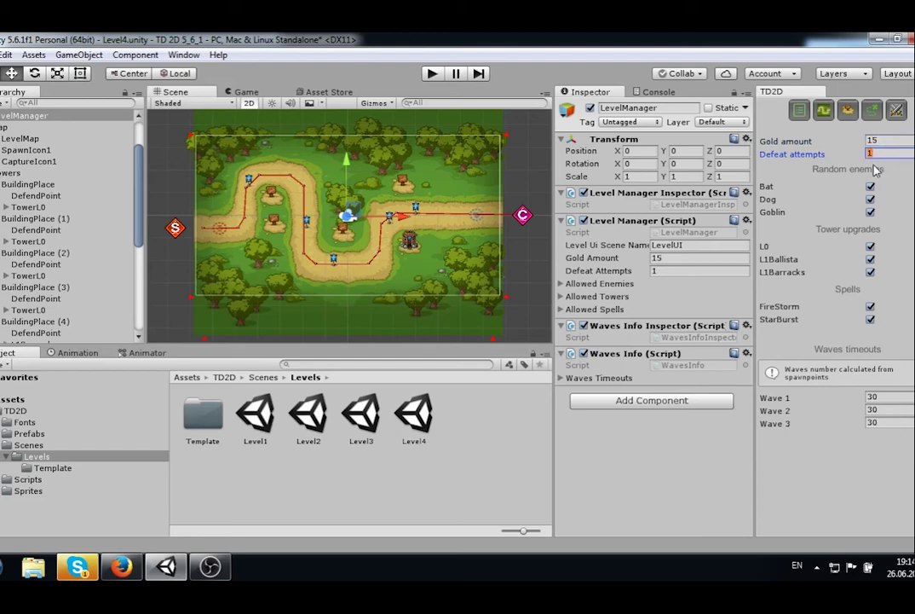
Exclude Bat, Ogre and Shaman from the level's random enemies
click(872, 187)
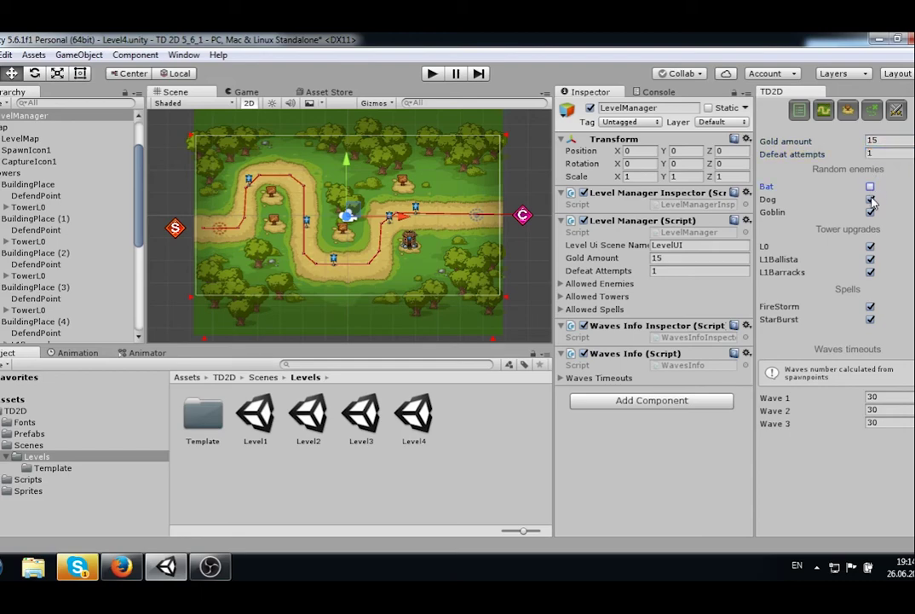
scroll(835, 199, down, 3)
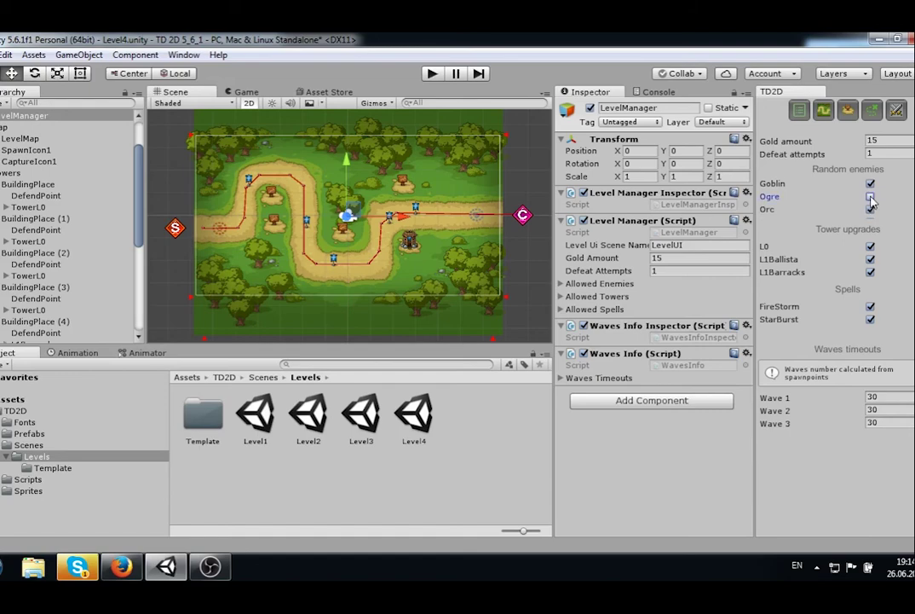
scroll(852, 197, down, 1)
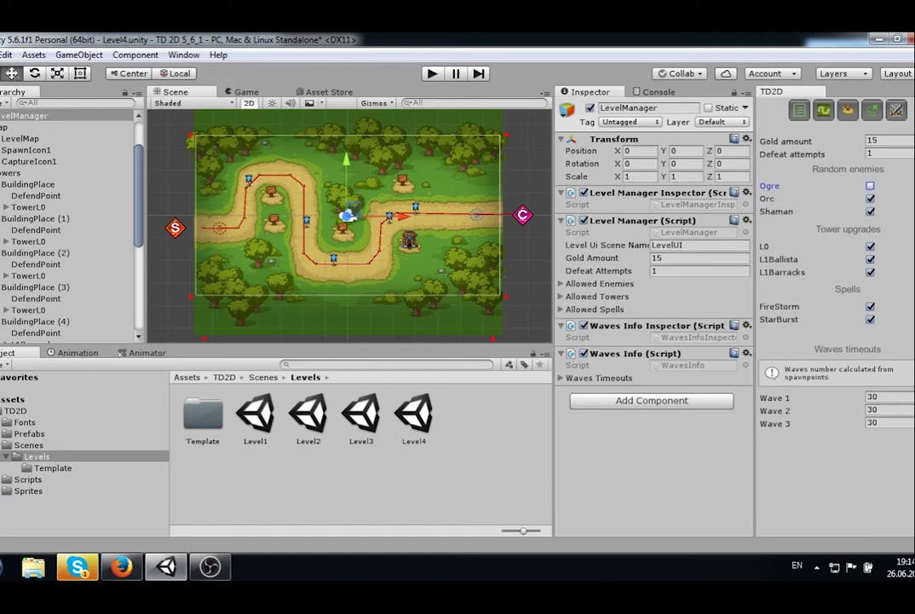
click(870, 212)
Disable several higher-level tower upgrades for the level, including L3Barracks
scroll(818, 258, down, 2)
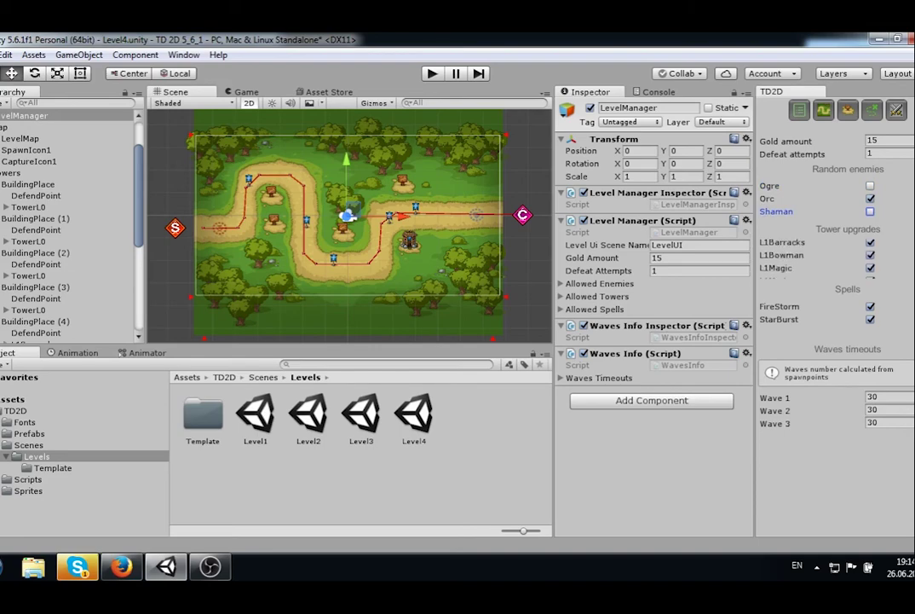
scroll(870, 260, down, 1)
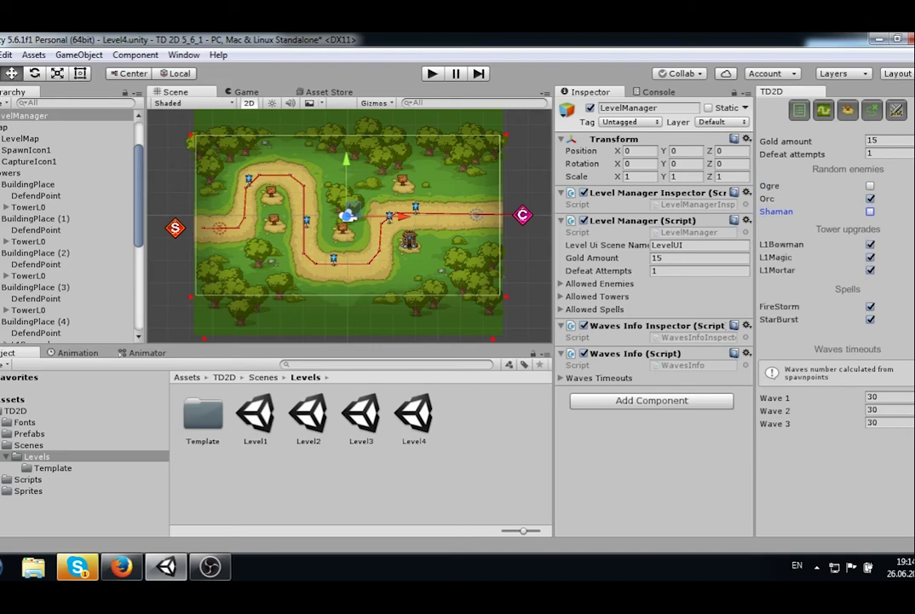
click(870, 252)
click(870, 262)
click(870, 273)
scroll(871, 271, down, 1)
click(871, 251)
click(871, 265)
scroll(871, 264, up, 4)
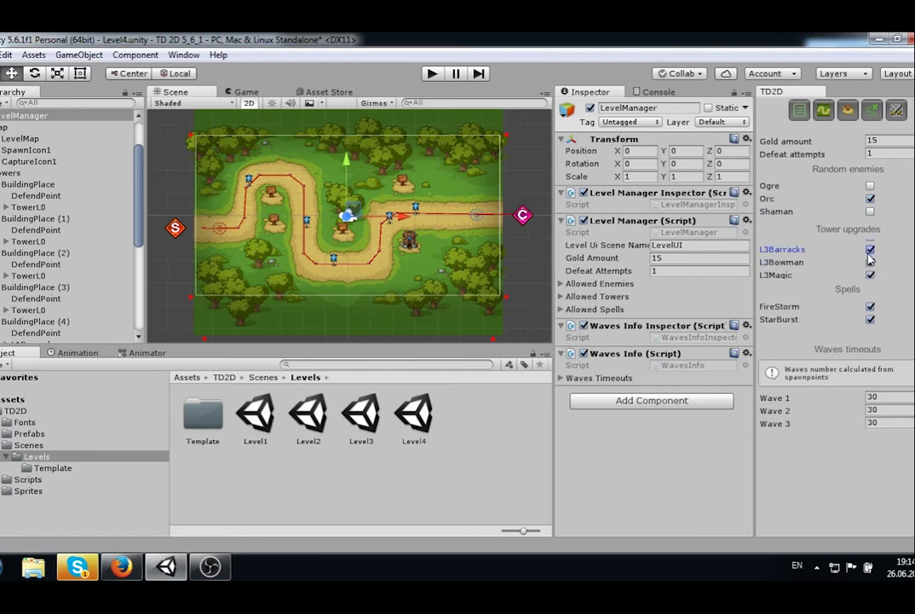
Disable the FireStorm spell and set the timeouts of waves 1, 2 and 3 to 5, 10 and 15
click(870, 306)
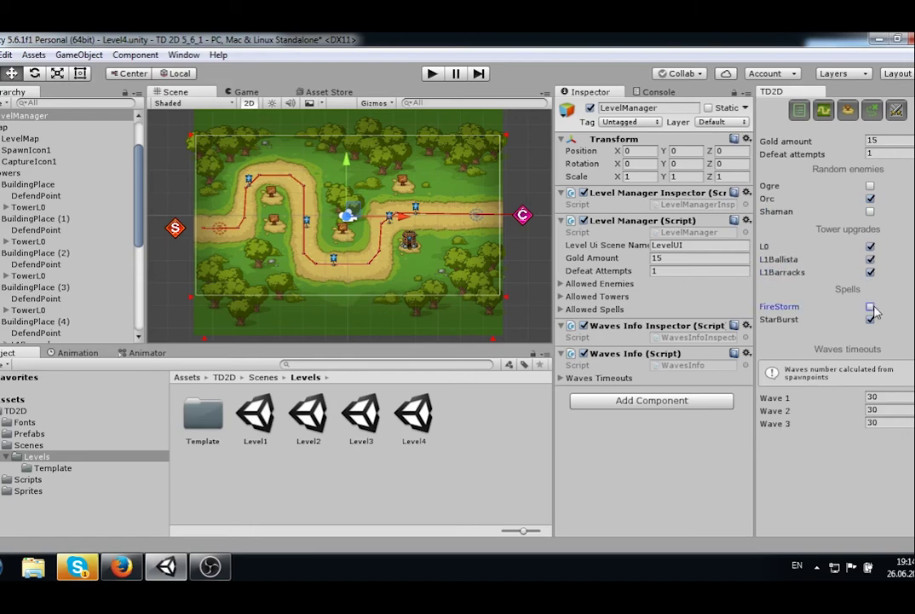
click(891, 397)
text(5)
click(899, 409)
text(10)
click(893, 423)
text(15)
Switch to editing the level description, saving the changes to the Level4 scene
click(799, 113)
click(817, 179)
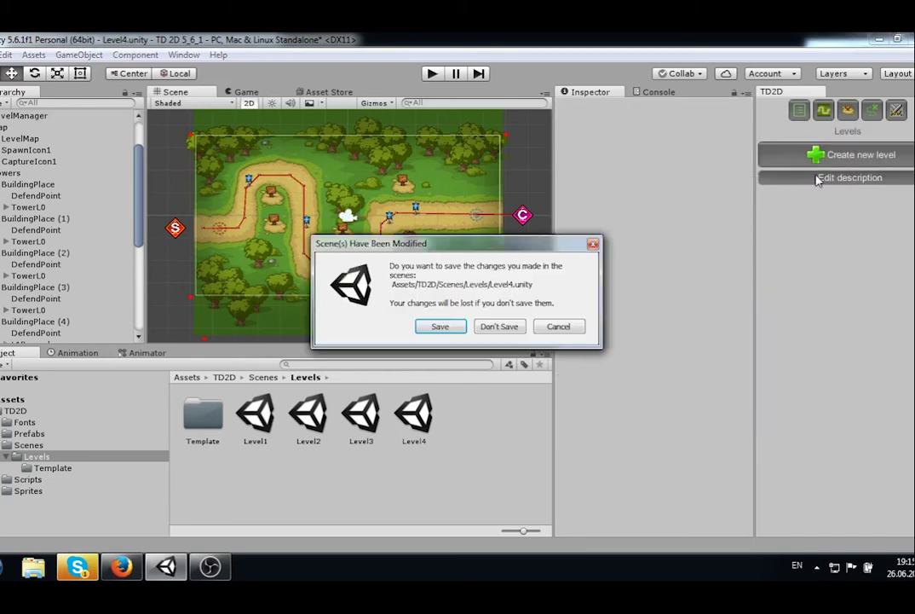
click(440, 326)
click(401, 223)
scroll(380, 231, down, 8)
scroll(380, 231, down, 4)
middle_drag(473, 217, 339, 206)
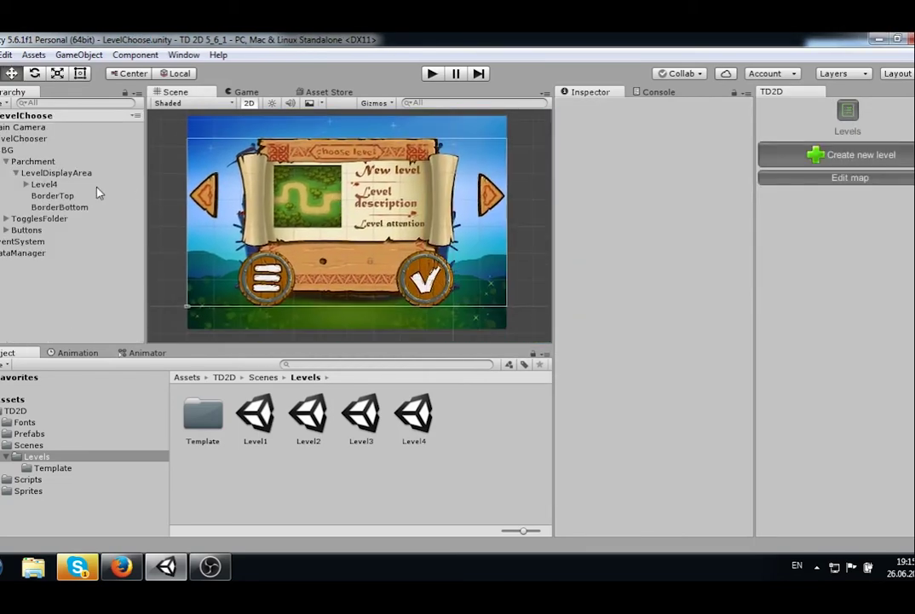
Select Level4 in the level display area, preview LevelIcon2 and LevelIcon3, and assign LevelIcon1 as its icon
click(44, 184)
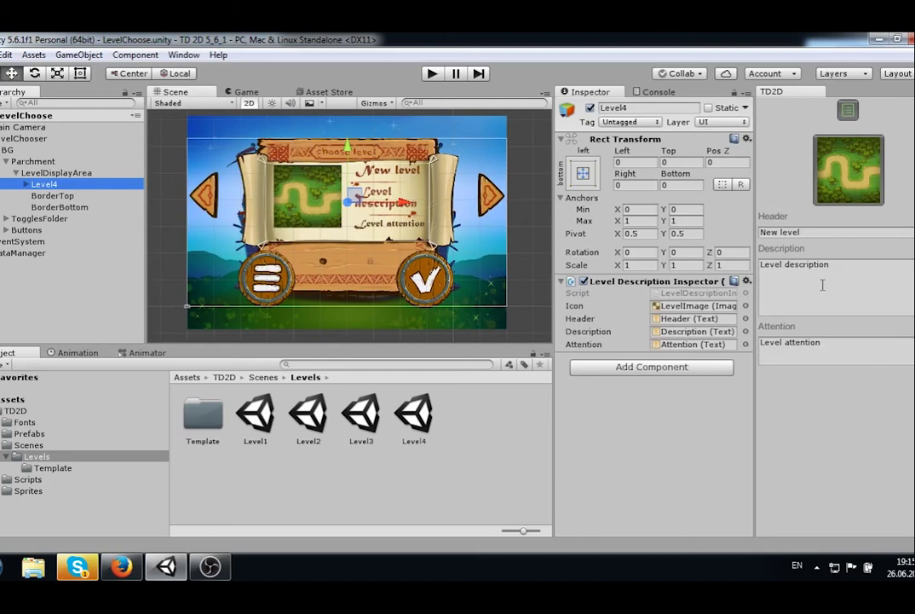
click(848, 173)
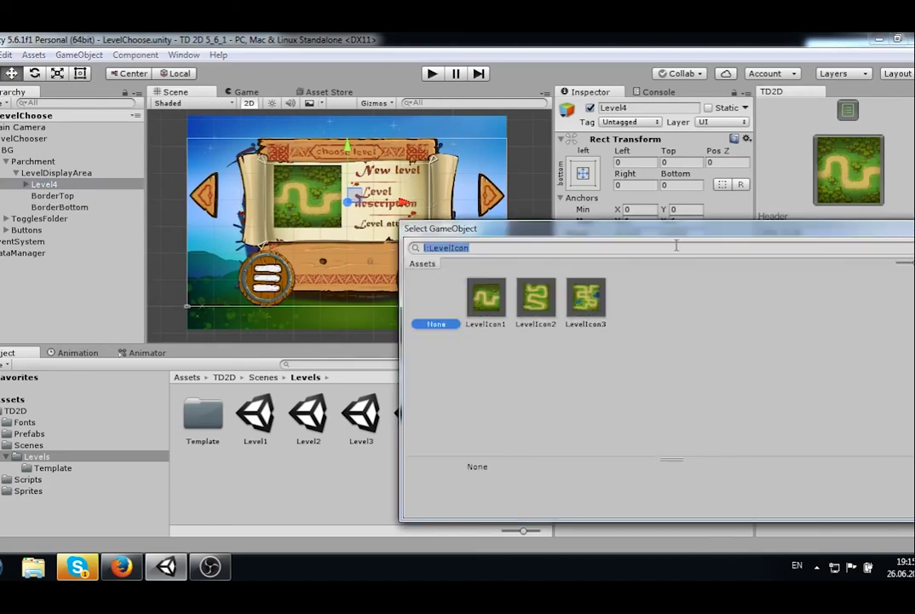
click(537, 295)
click(586, 297)
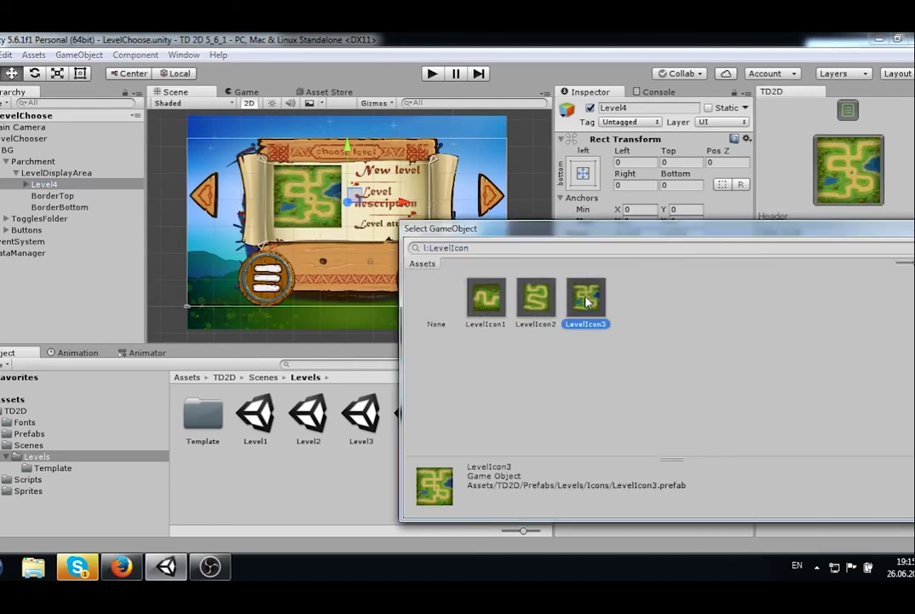
click(492, 302)
double_click(487, 300)
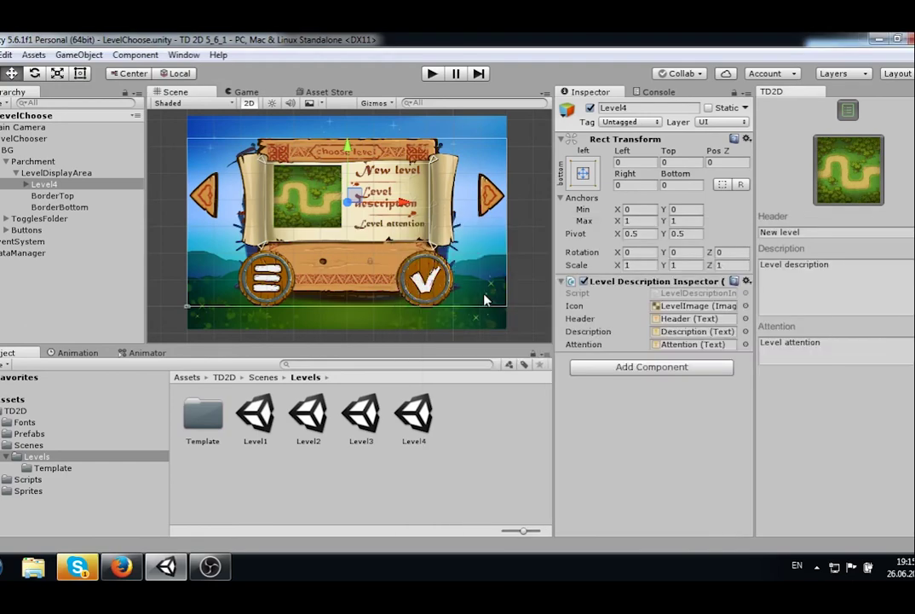
Set the level's header to "Level 4", its description to "My own new level" and its attention text to "!!!"
click(813, 232)
text(Level 4)
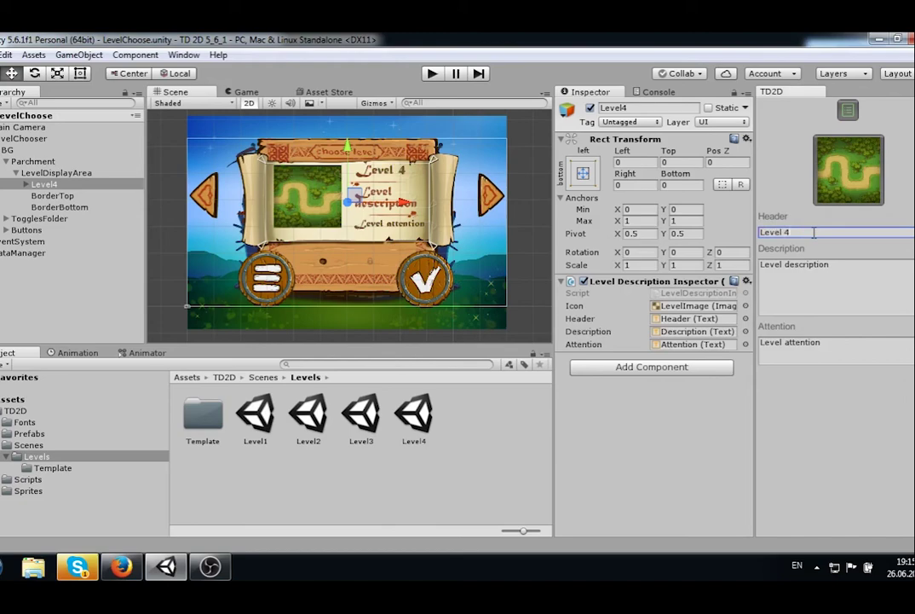
click(830, 269)
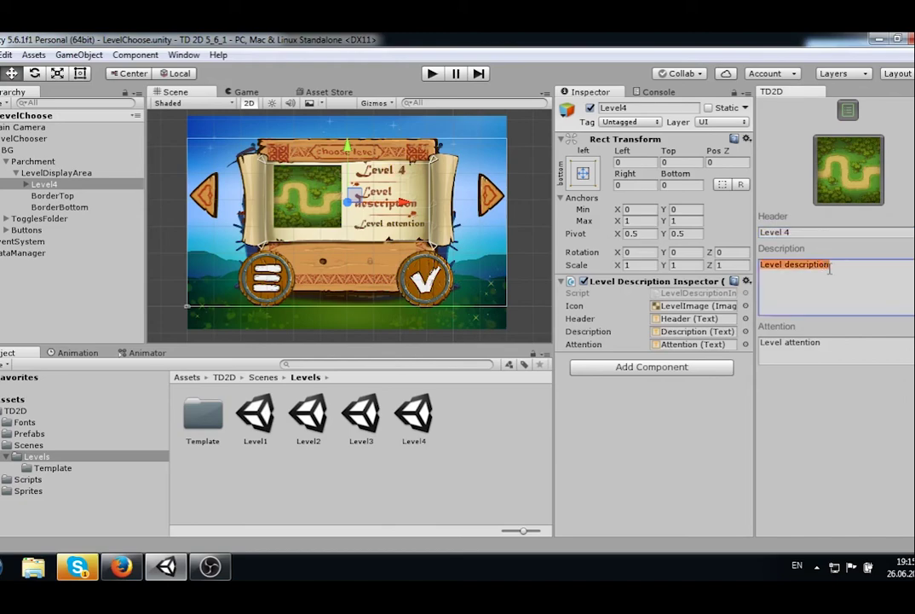
text(My own new level)
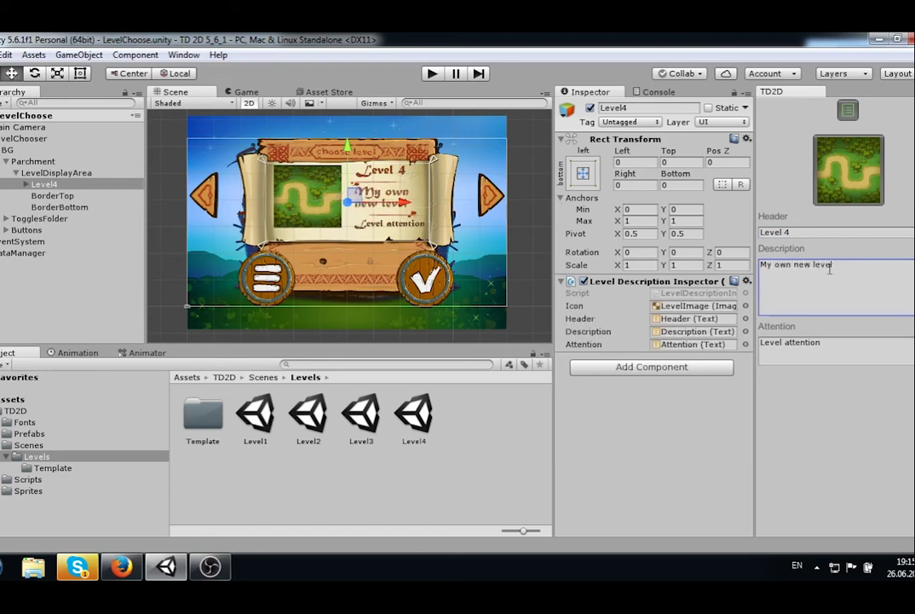
click(818, 342)
text(!!!)
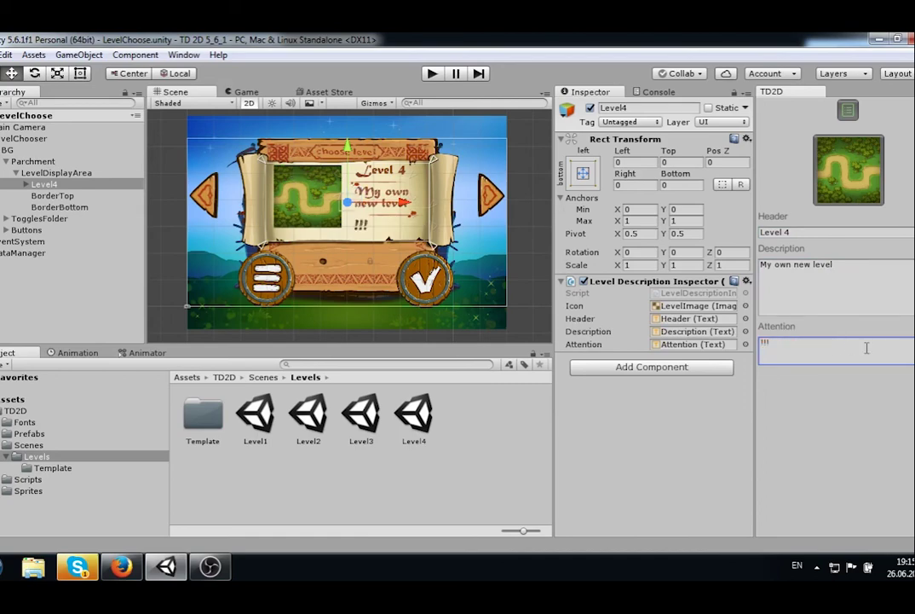